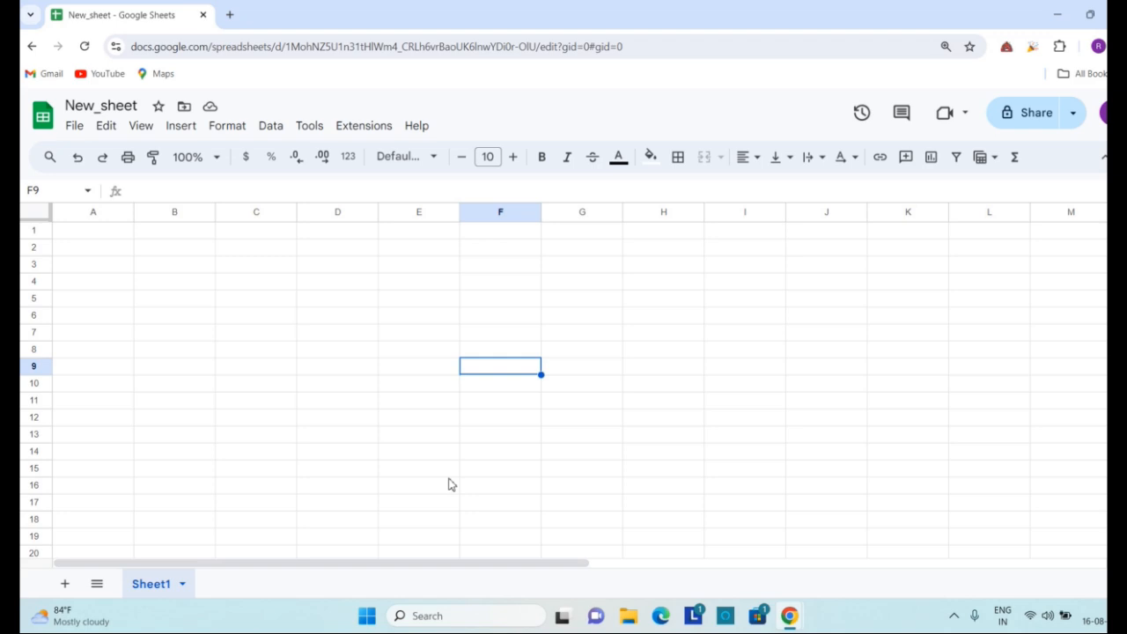
Enter the column headers Name, Age and Mobile no in cells A1 to C1.
left_click(106, 234)
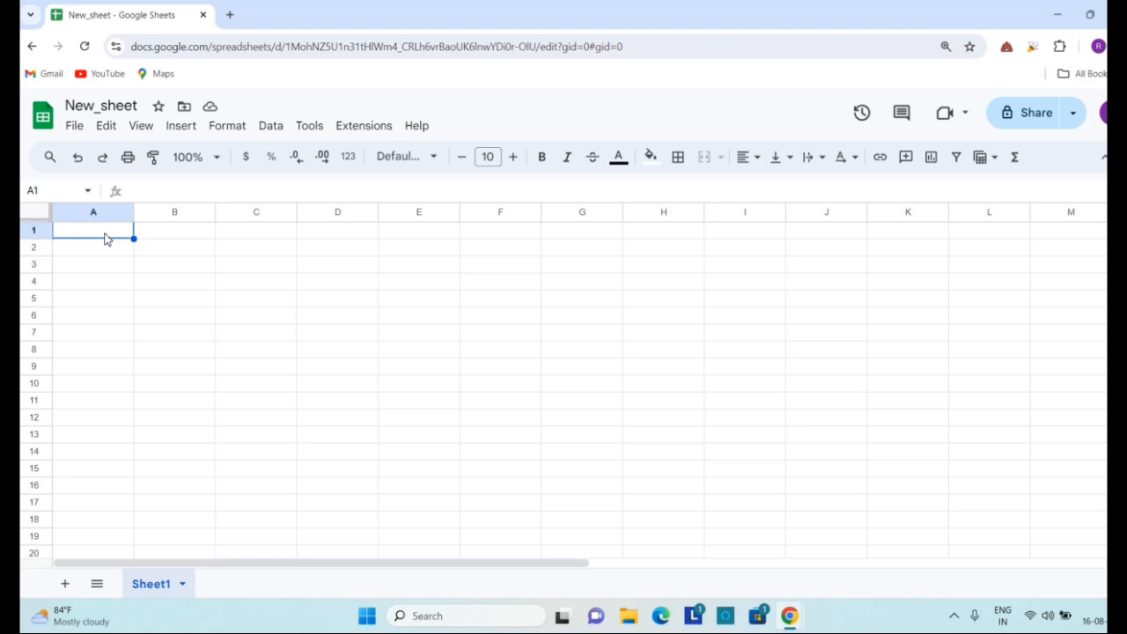
type("Name")
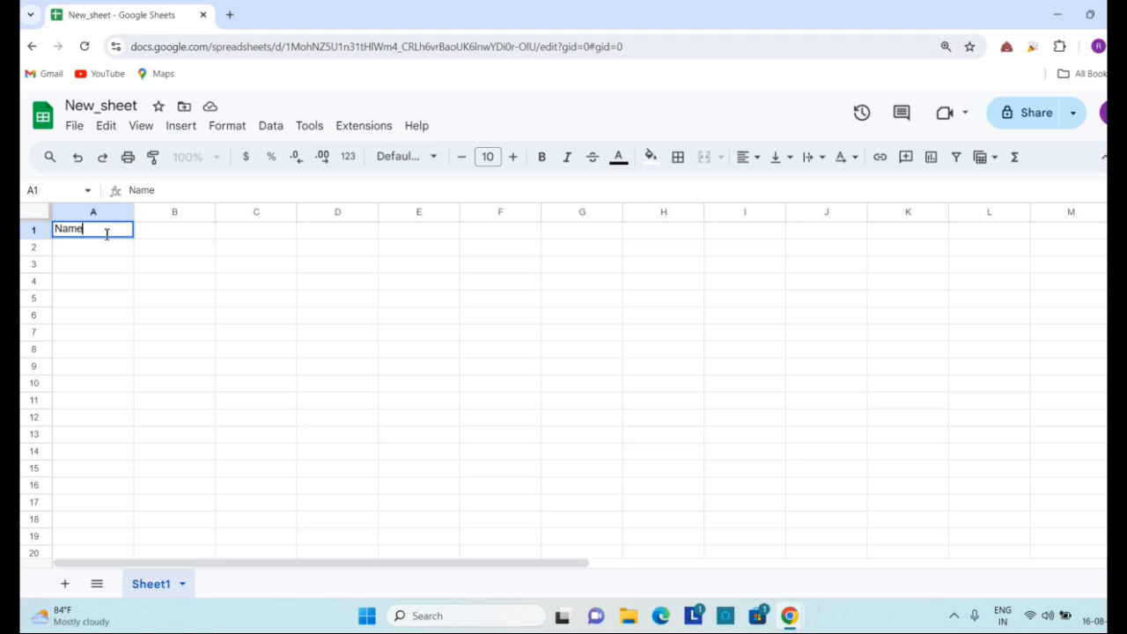
key("Tab")
type("Age")
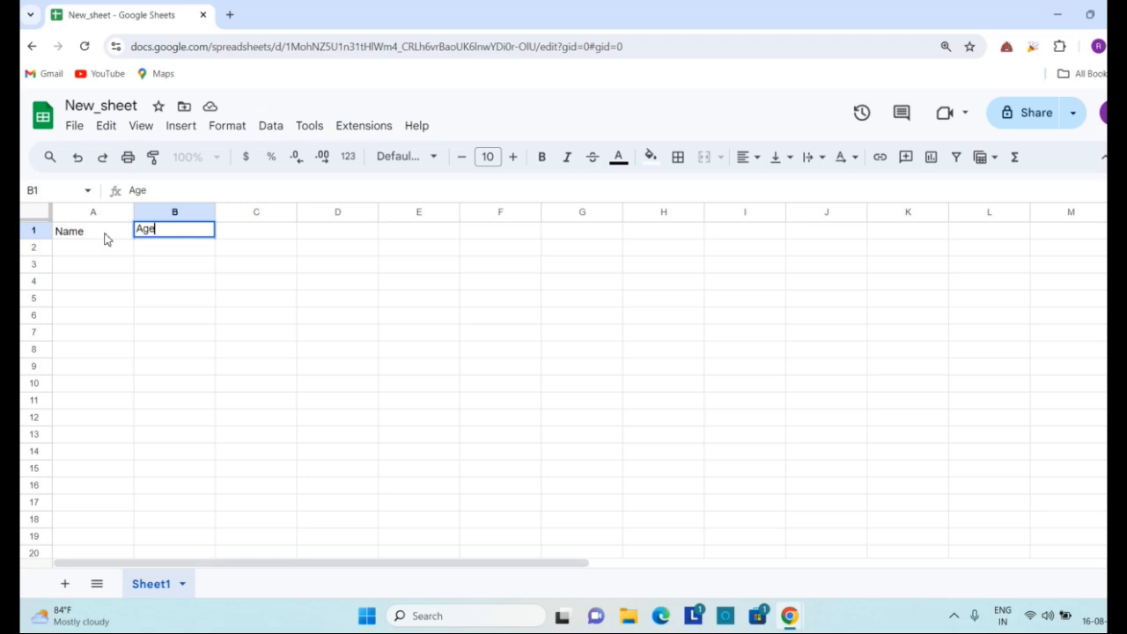
key("Tab")
type("M")
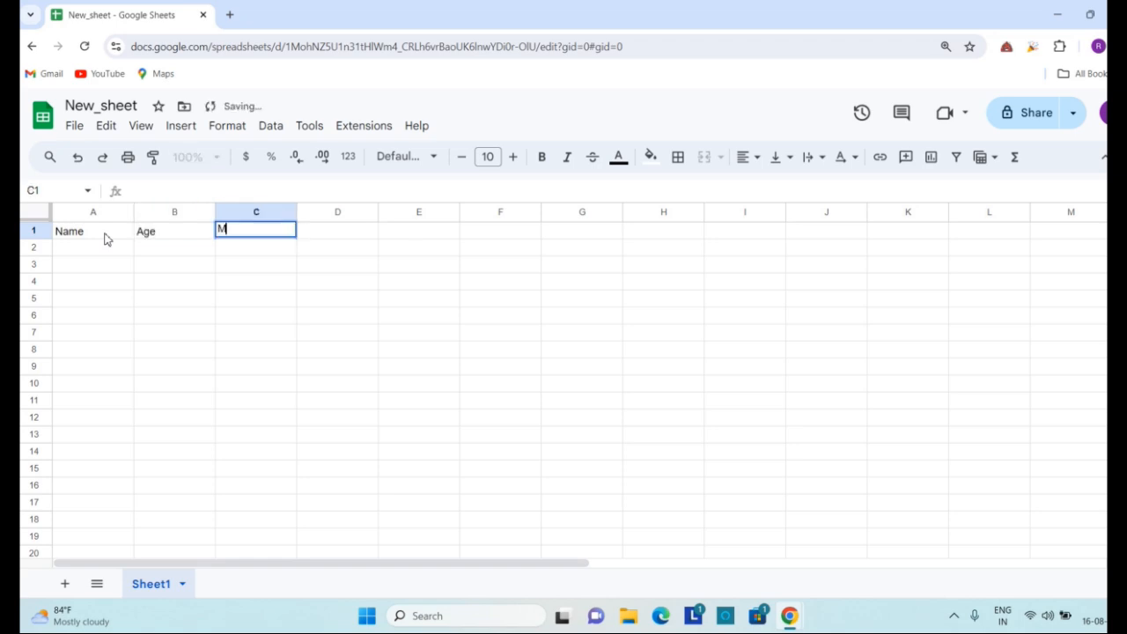
type("obile no")
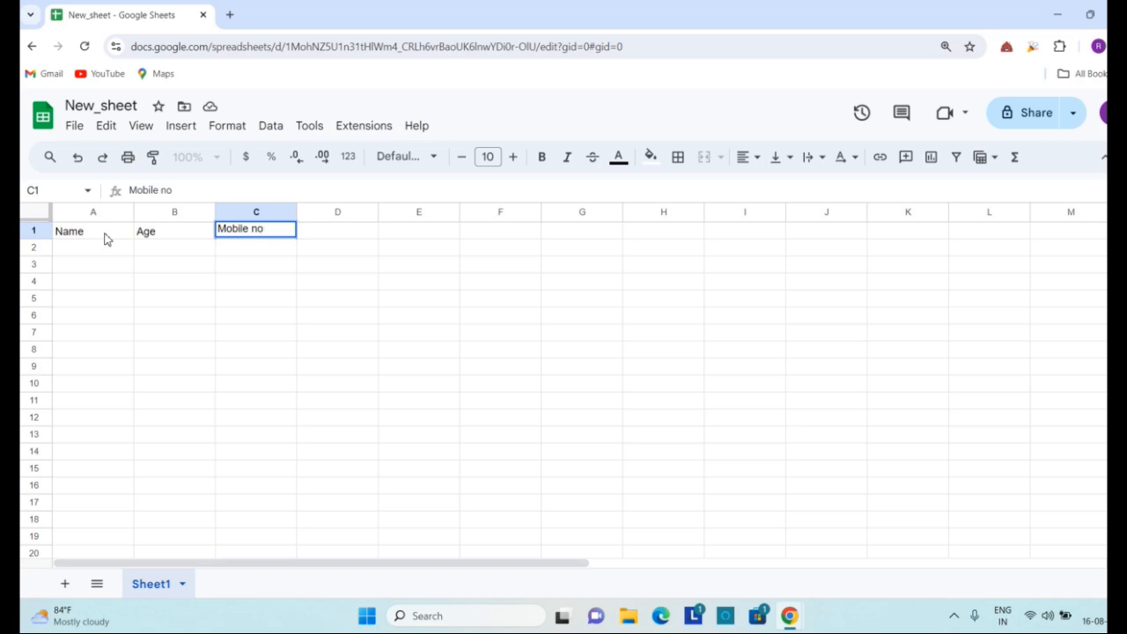
key("Return")
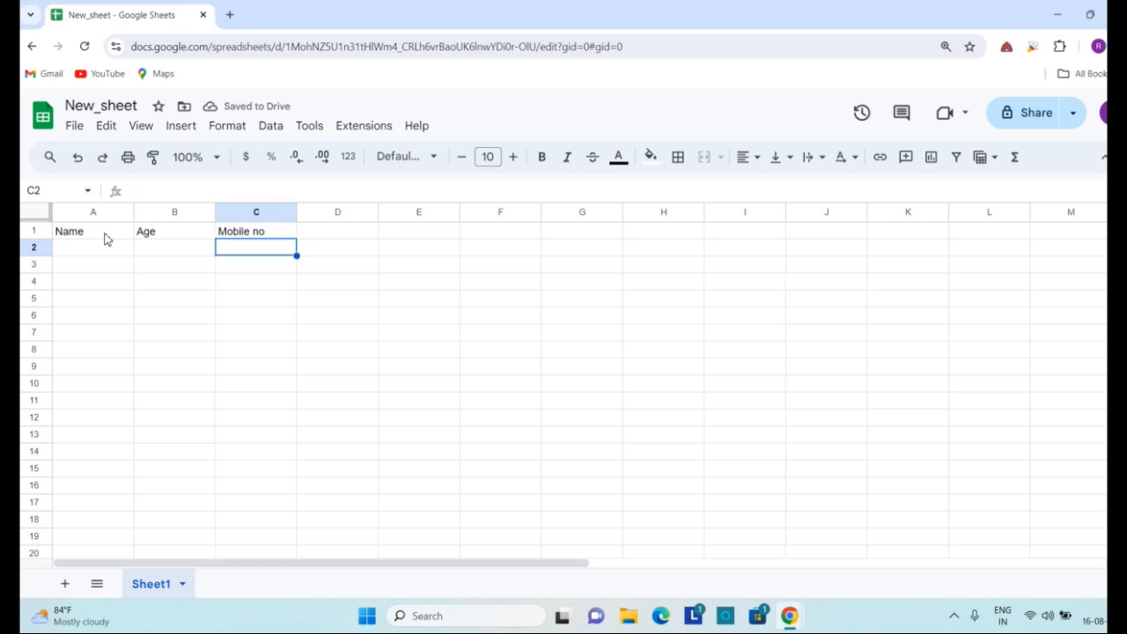
Fill row 2 with the first person's name, the age 21 and the person's mobile number.
key("Left")
key("Left")
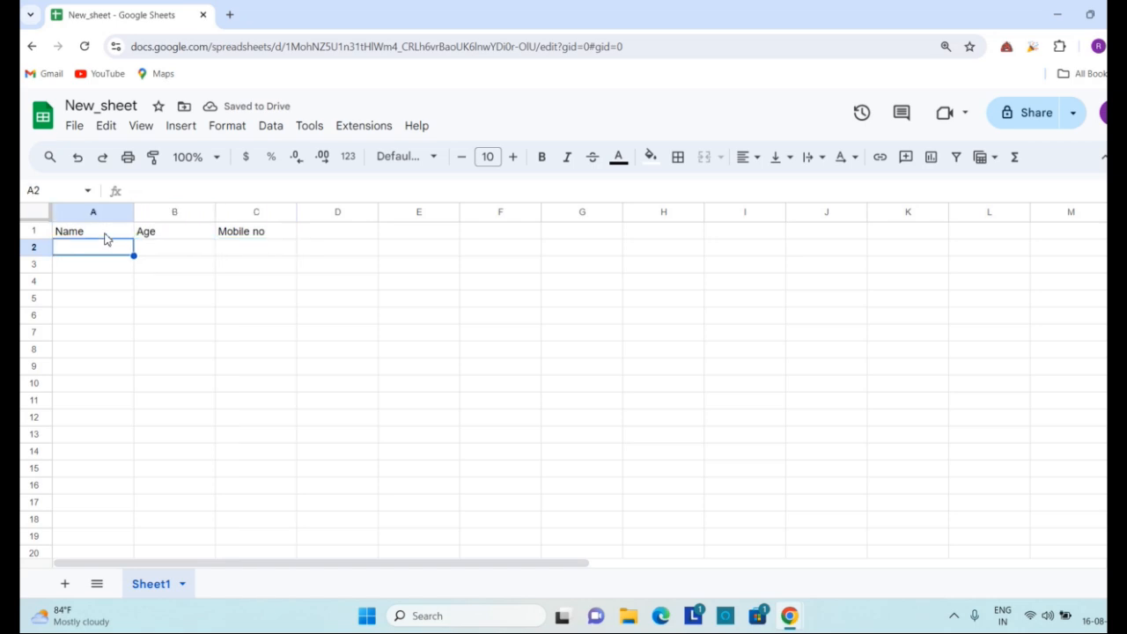
type("Ram")
key("Tab")
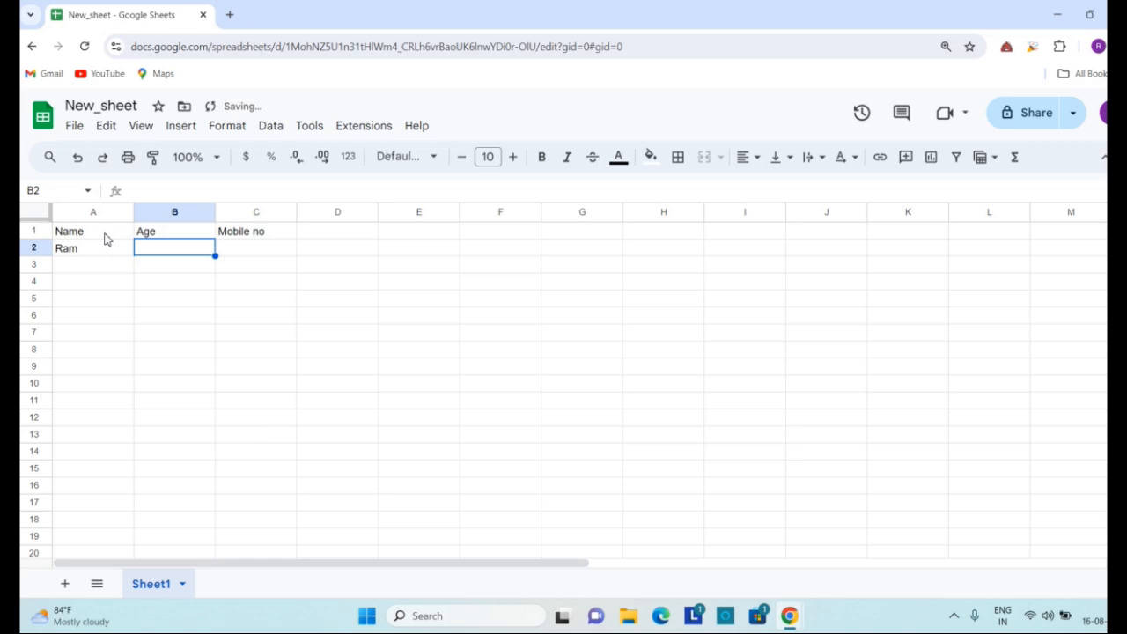
type("21")
key("Tab")
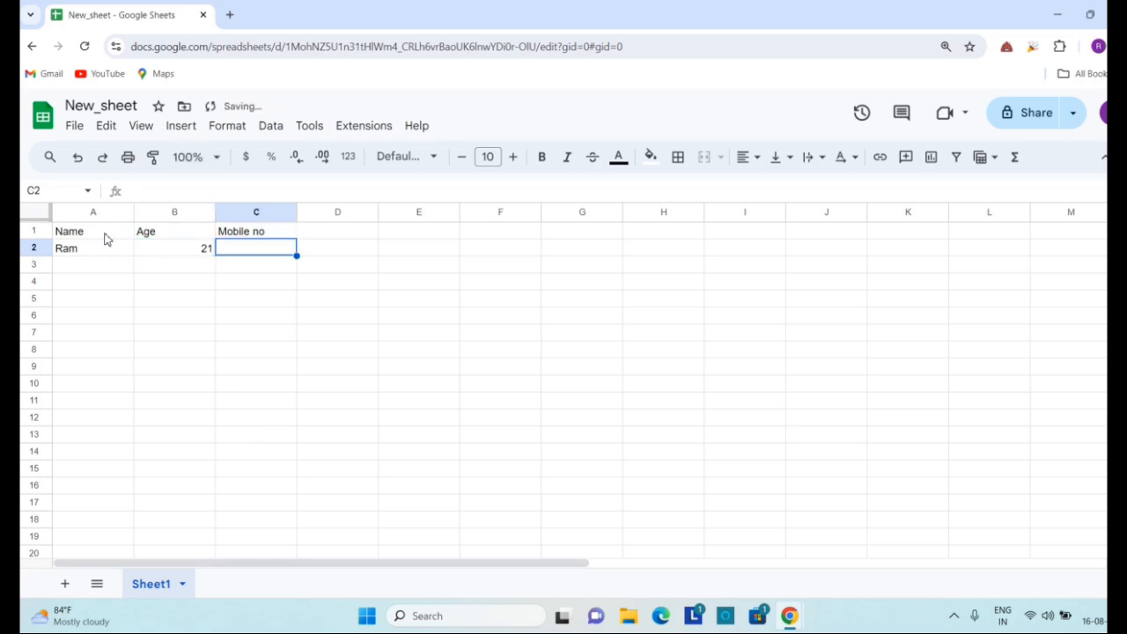
type("4532654")
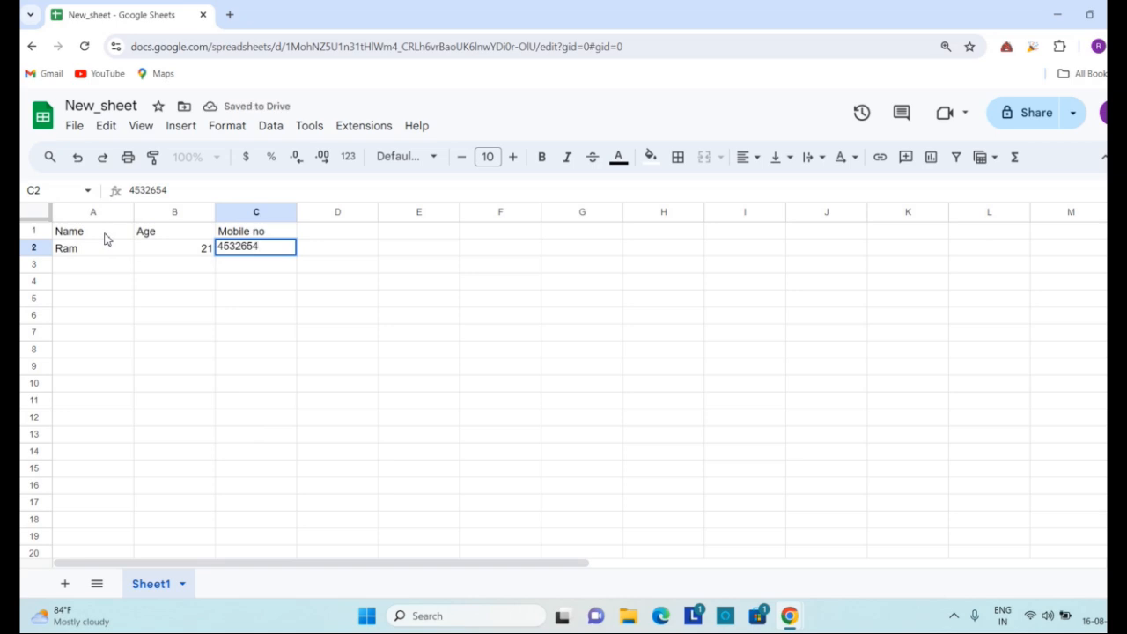
key("Return")
Fill row 3 with the second person's name, the age 23 in bold and the person's mobile number.
type("Shaym")
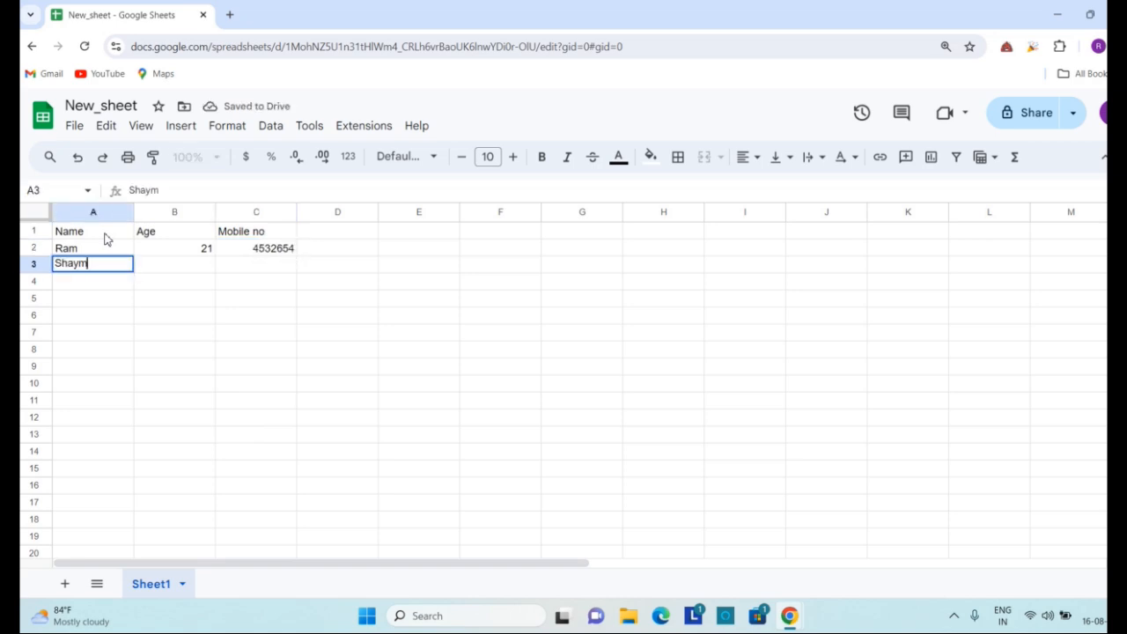
key("Tab")
type("23")
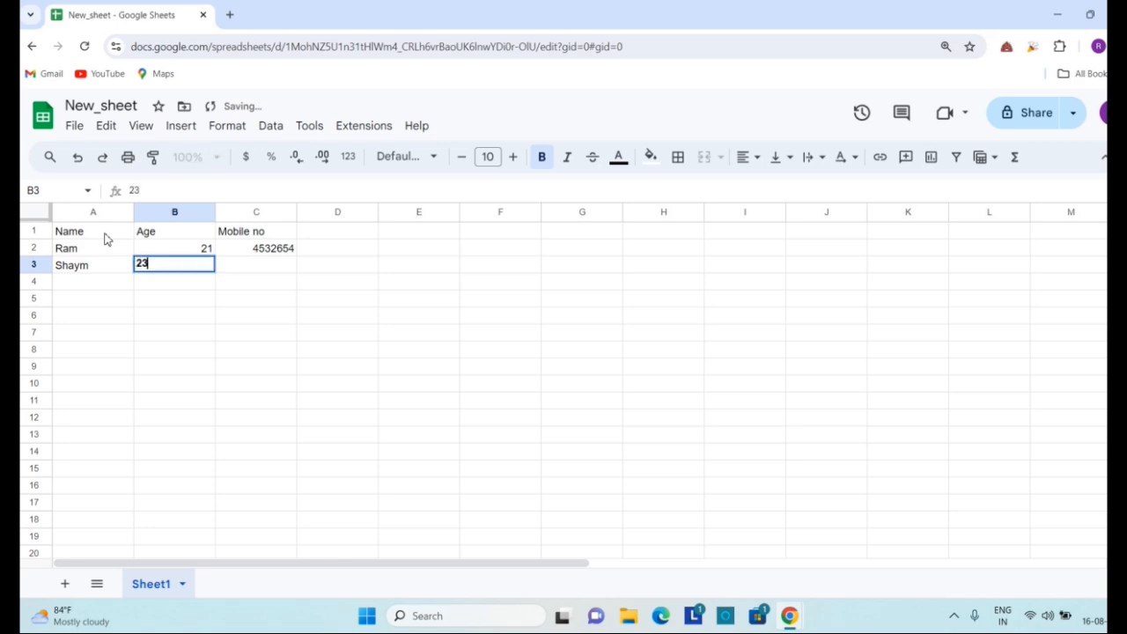
key("Tab")
type("32561213")
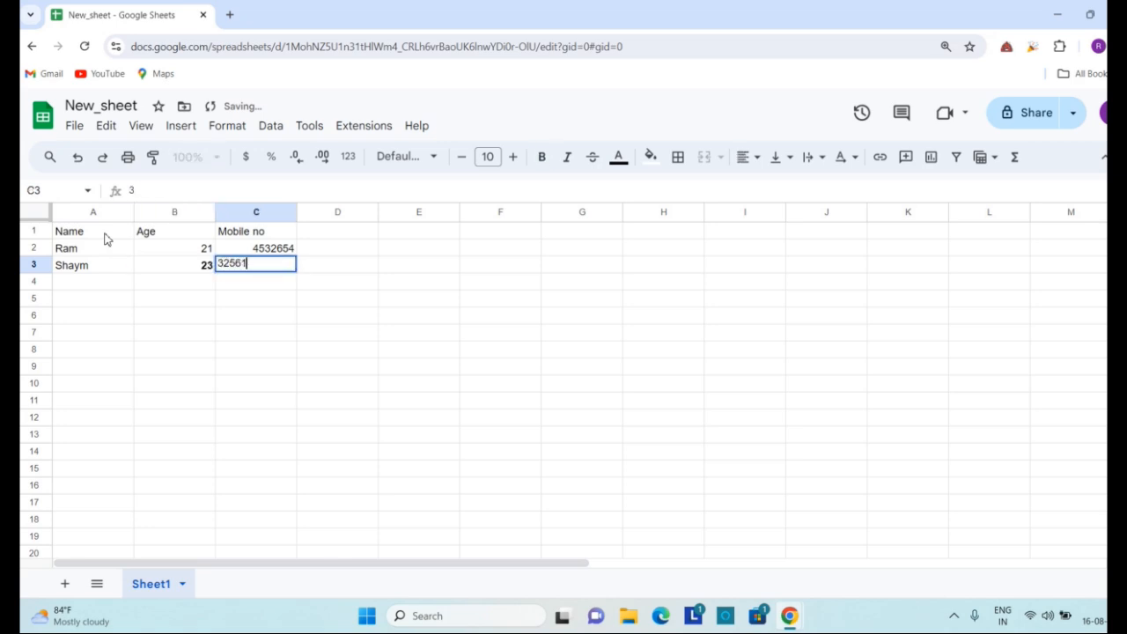
key("Return")
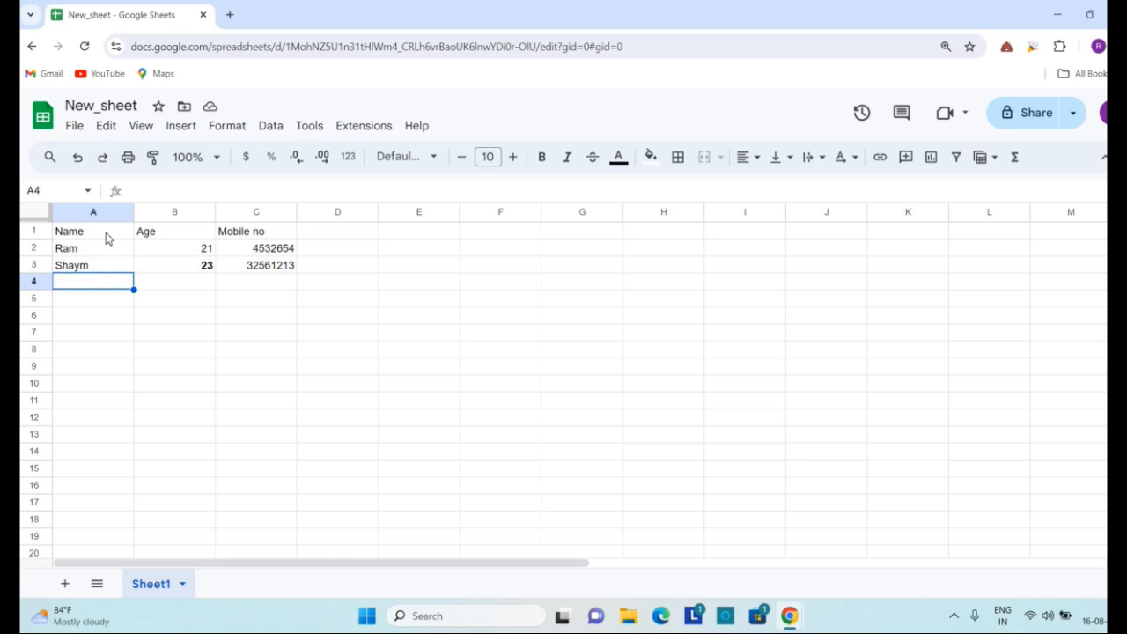
Check the document's save status, and enter 232134 in cell B4.
left_click(209, 113)
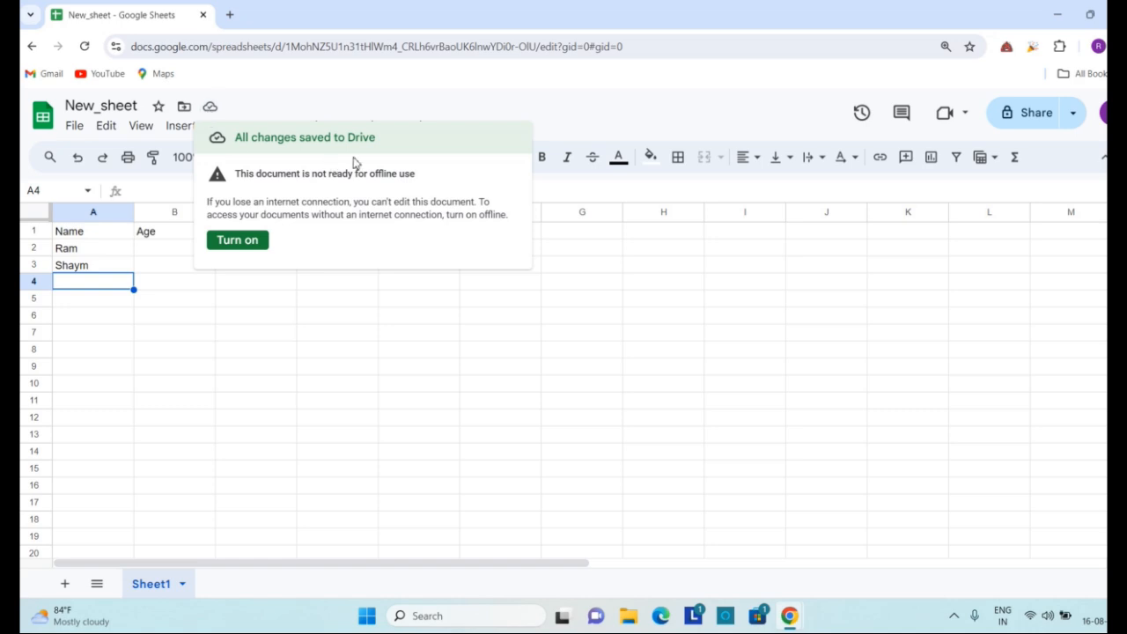
left_click(181, 290)
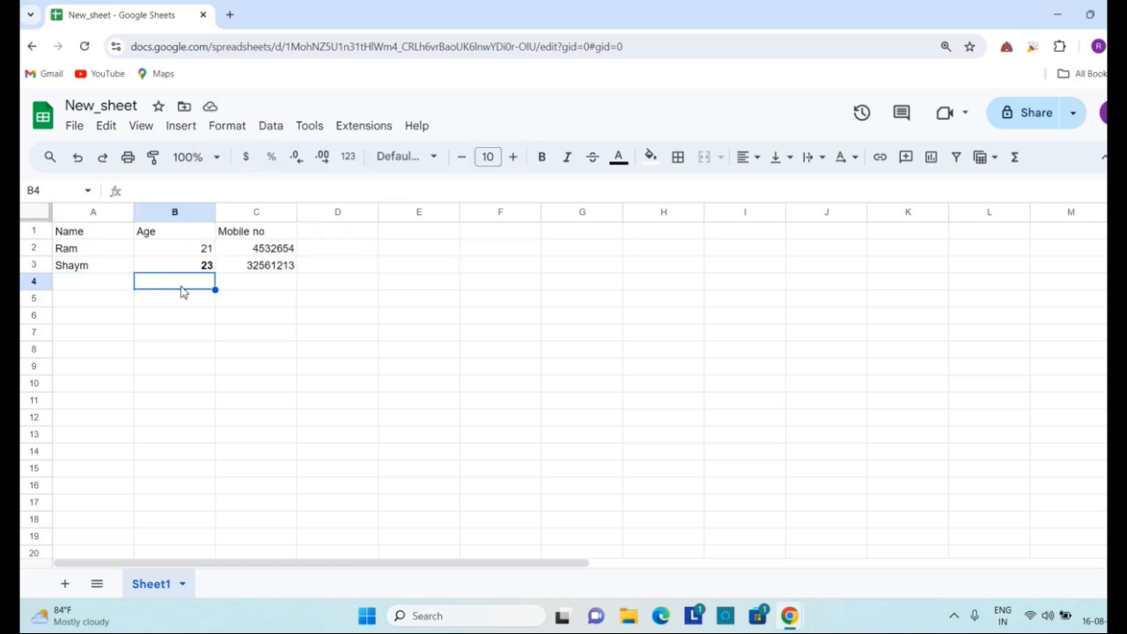
type("232134")
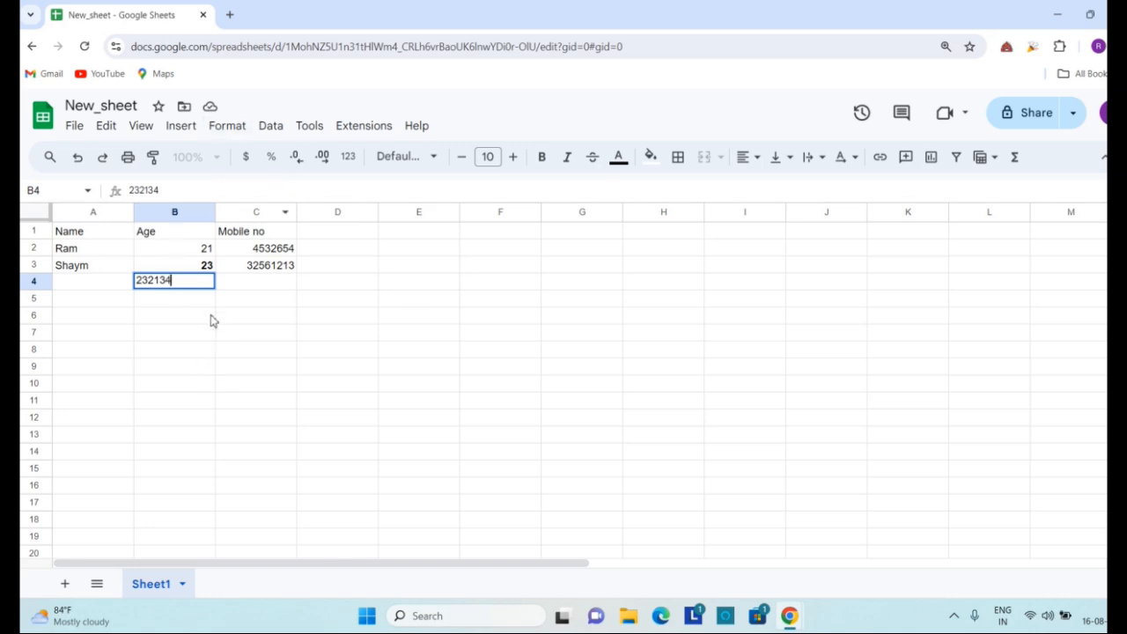
key("Return")
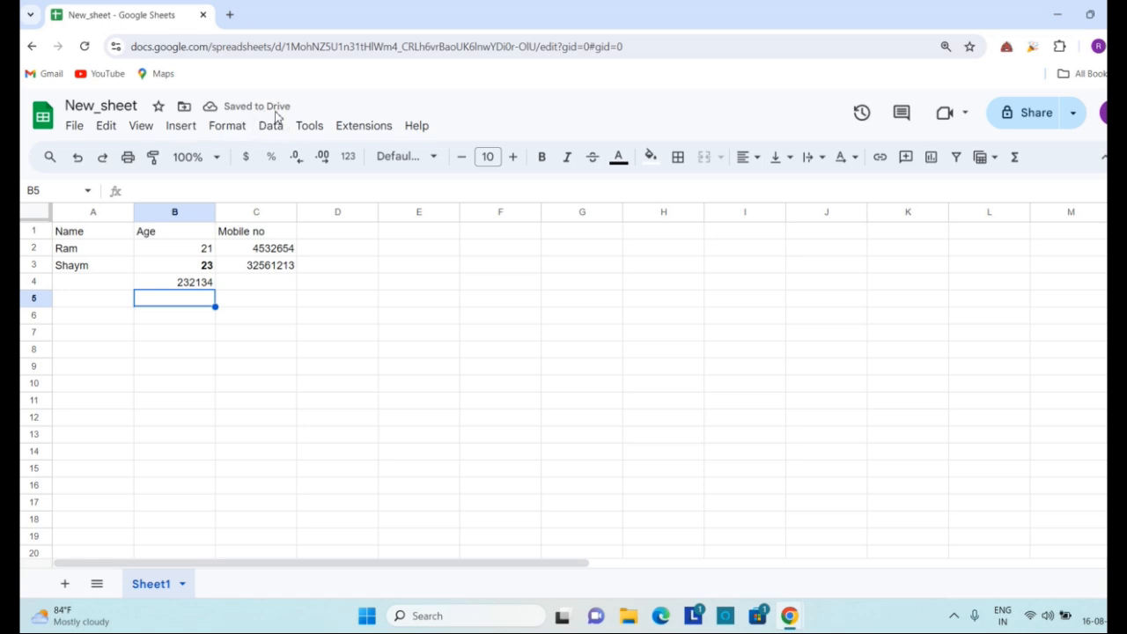
left_click(200, 333)
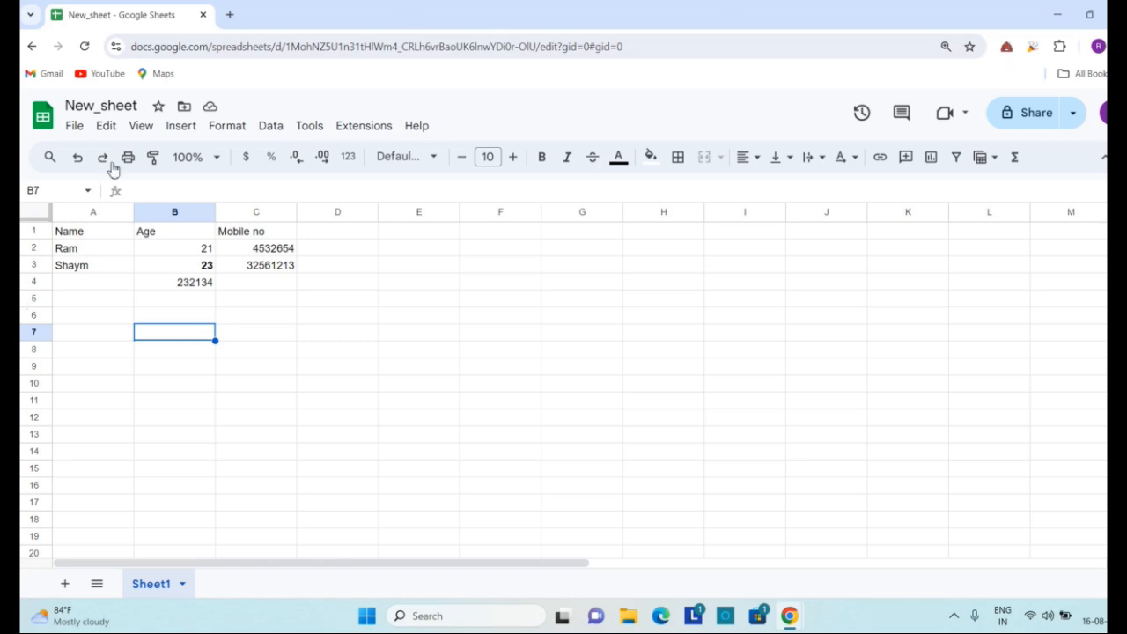
Select the range A1:C3 containing the headers and both records, and view the available editing commands.
left_click(104, 236)
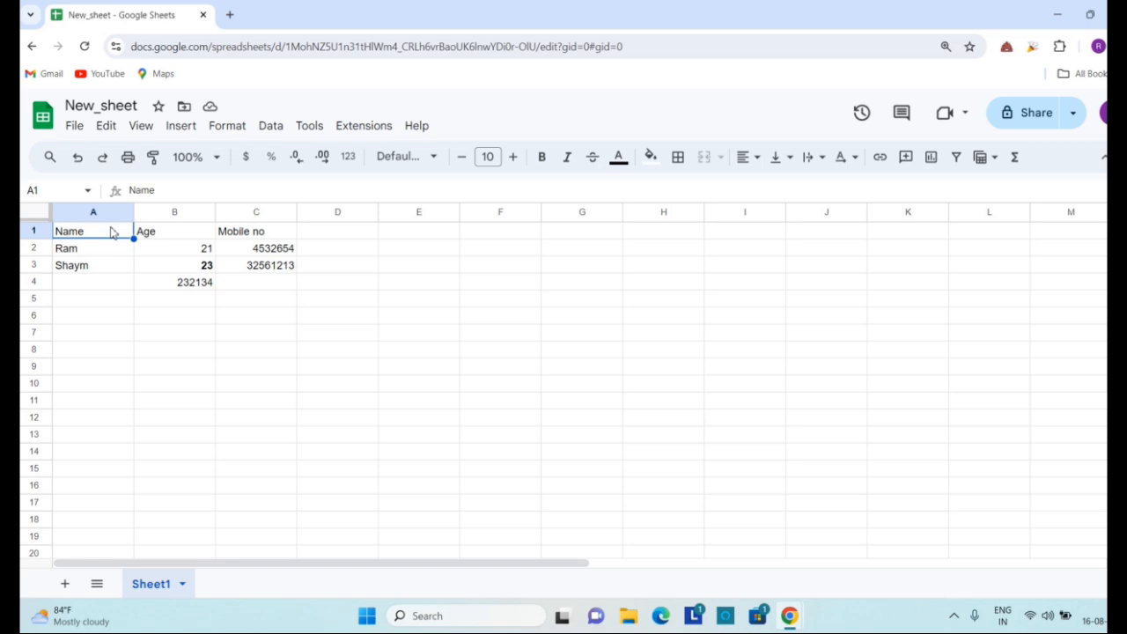
key("shift+Right")
key("shift+Right")
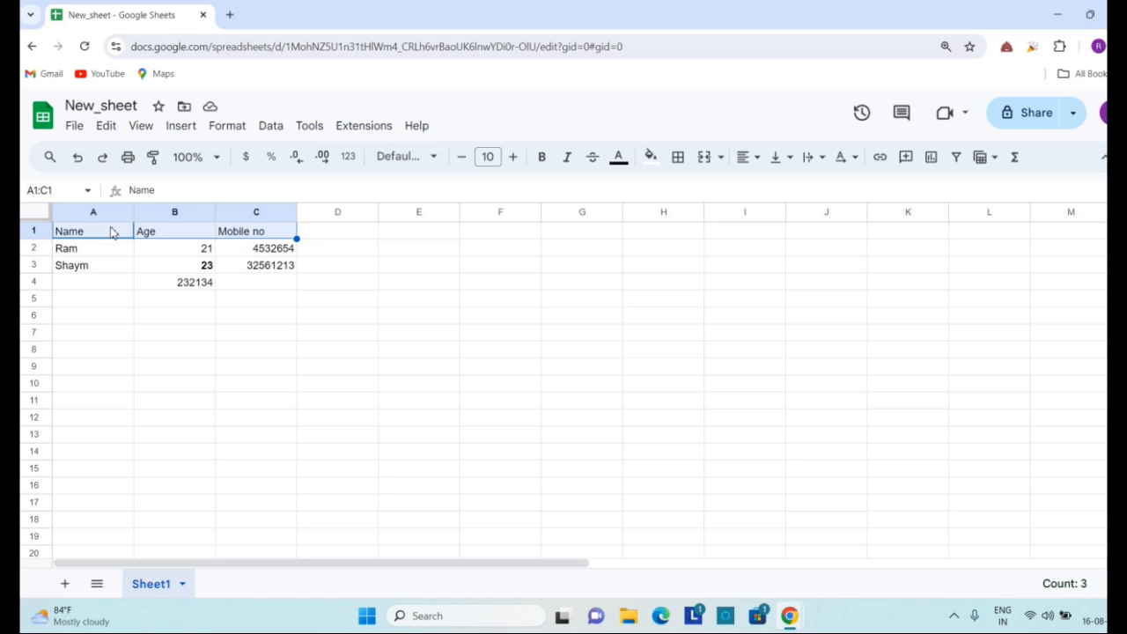
key("shift+Down")
key("shift+Down")
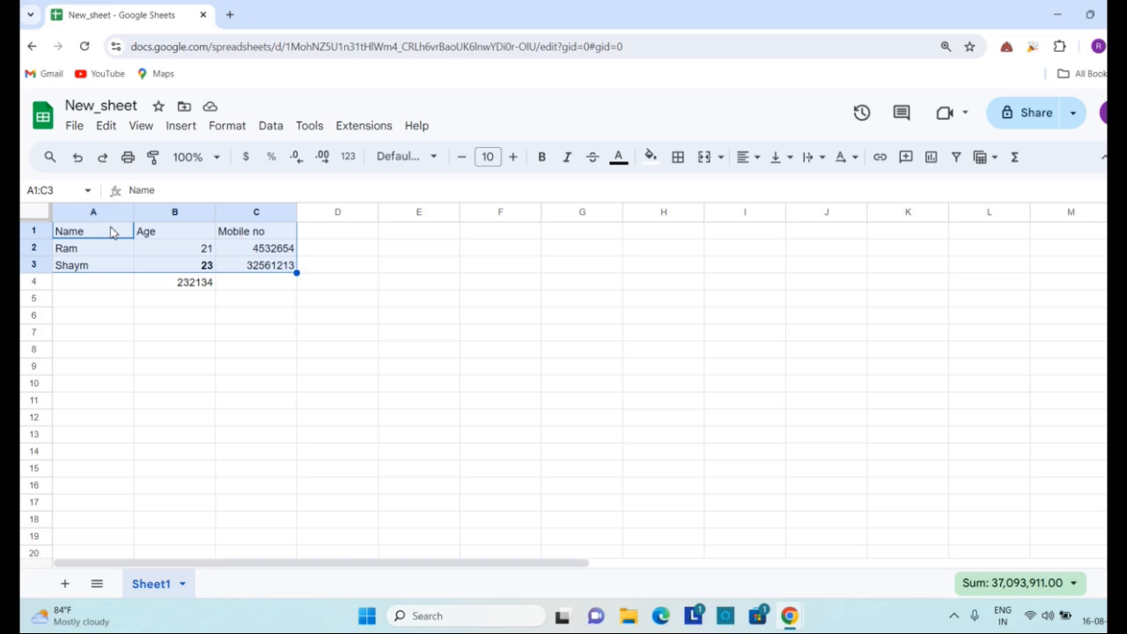
left_click(105, 127)
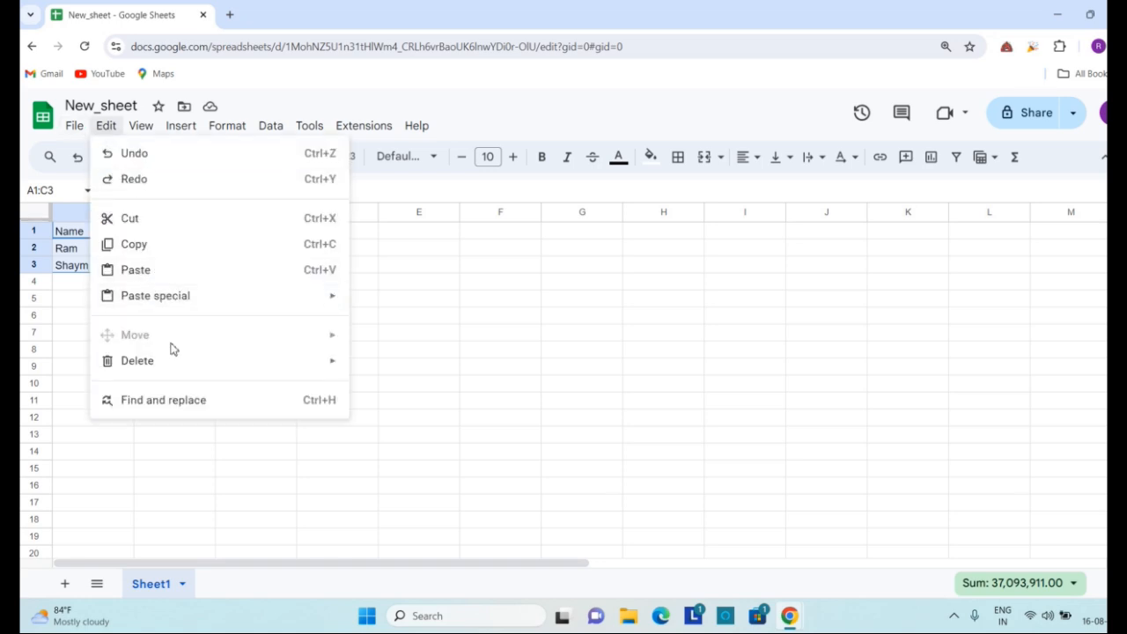
left_click(431, 336)
Clear the contents of the range A1:C3, and undo the deletion.
left_click(56, 231)
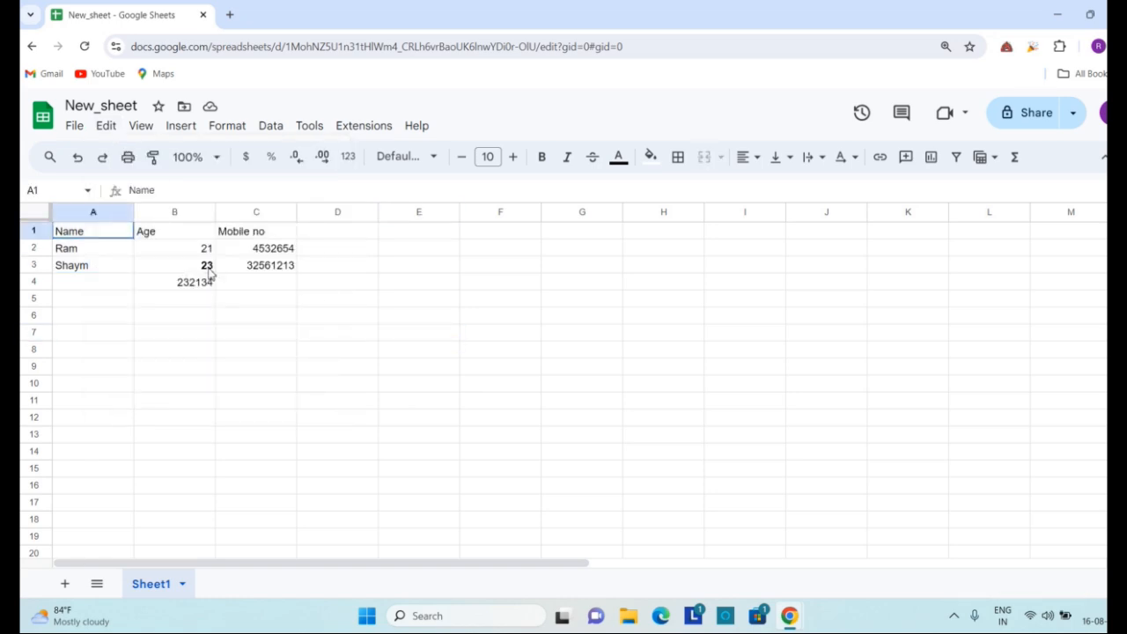
left_click(272, 272, "shift")
key("Delete")
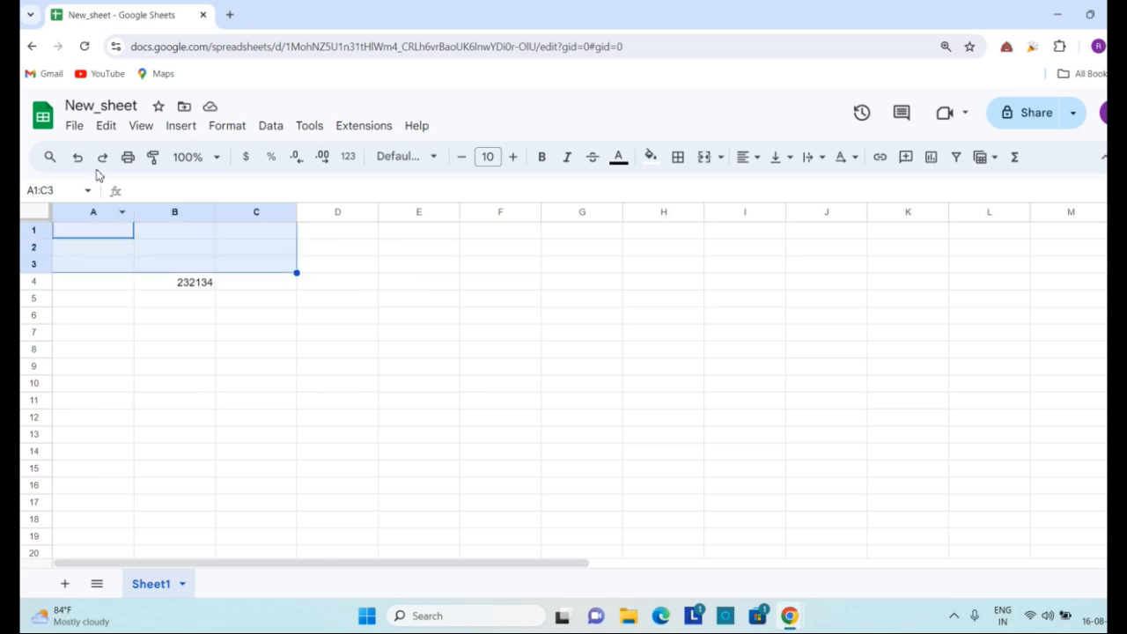
left_click(112, 128)
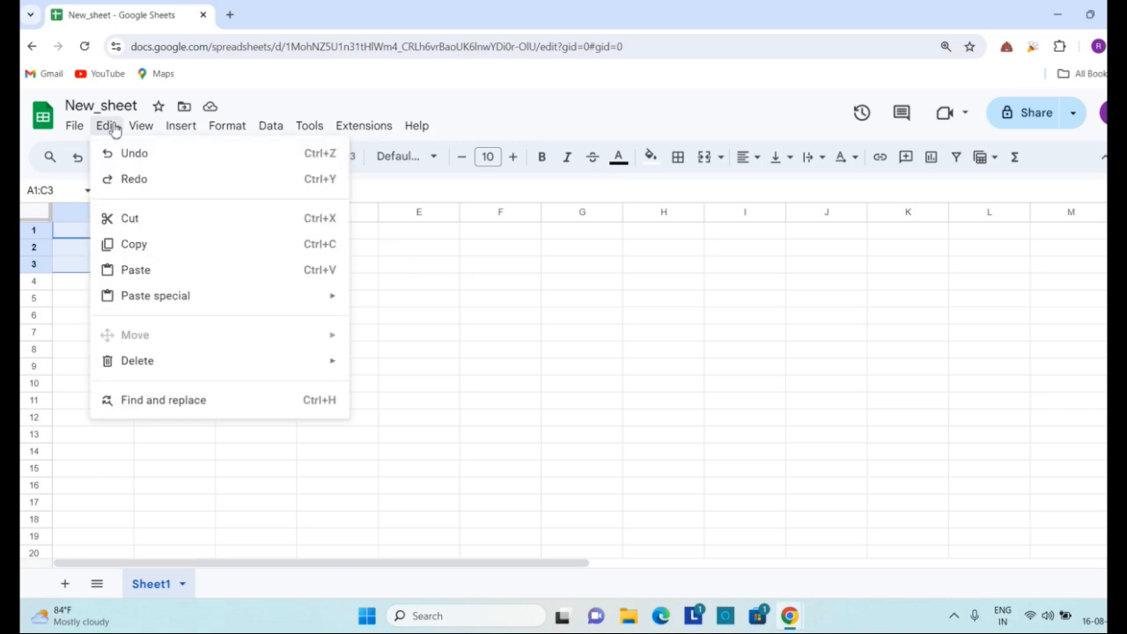
left_click(109, 154)
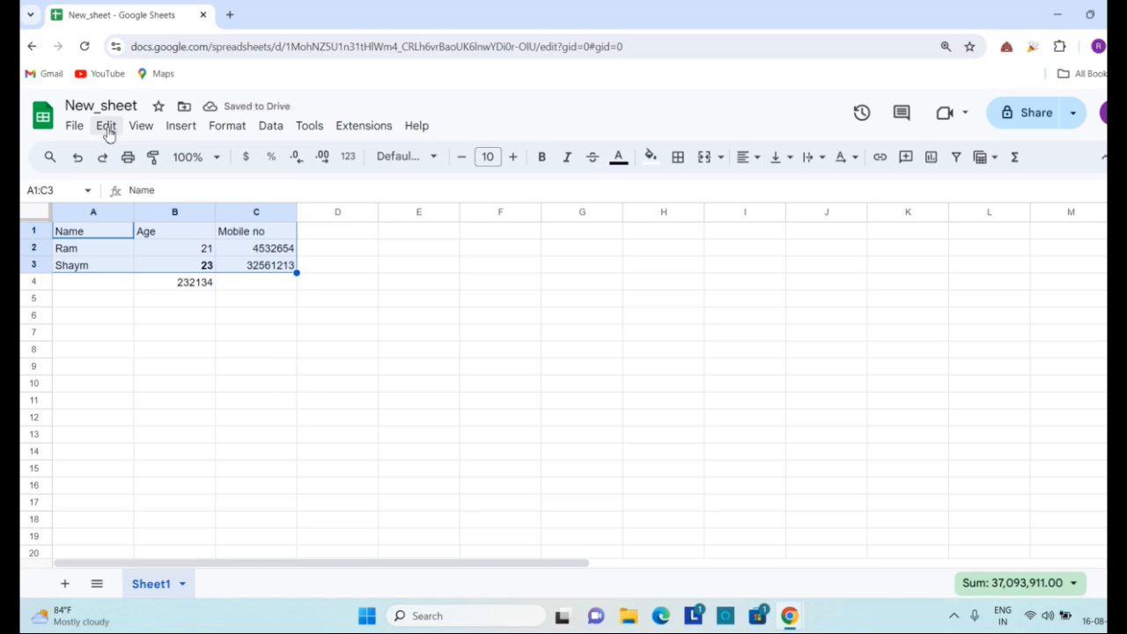
left_click(106, 128)
key("Right")
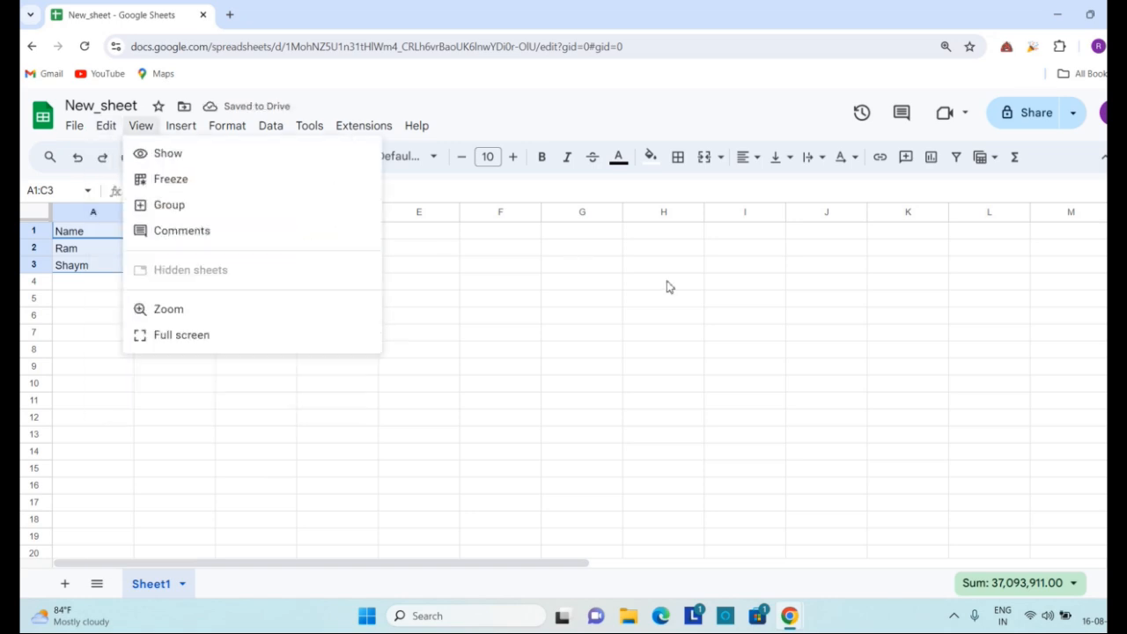
left_click(547, 303)
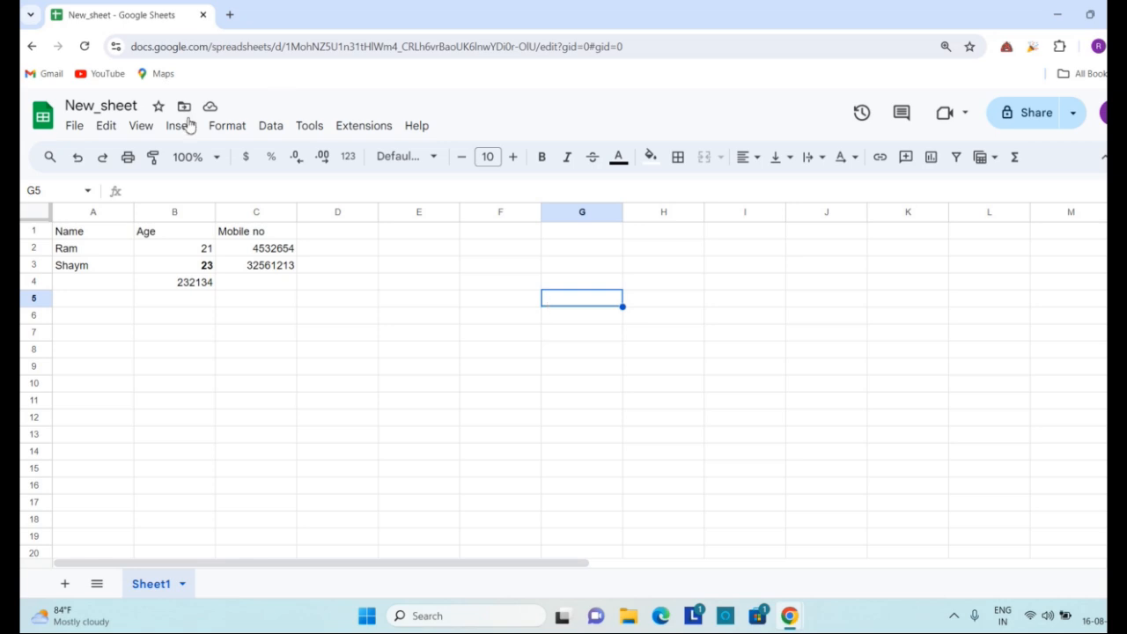
Change the column header in cell C1 to Mno.
double_click(256, 231)
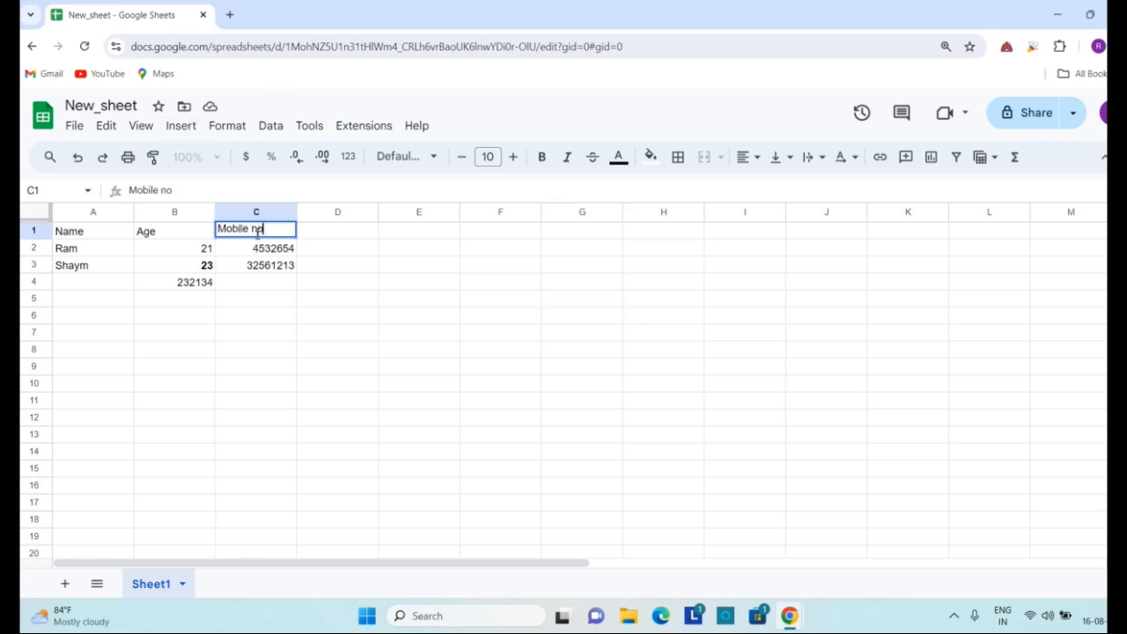
key("ctrl+a")
type("Mno")
key("Return")
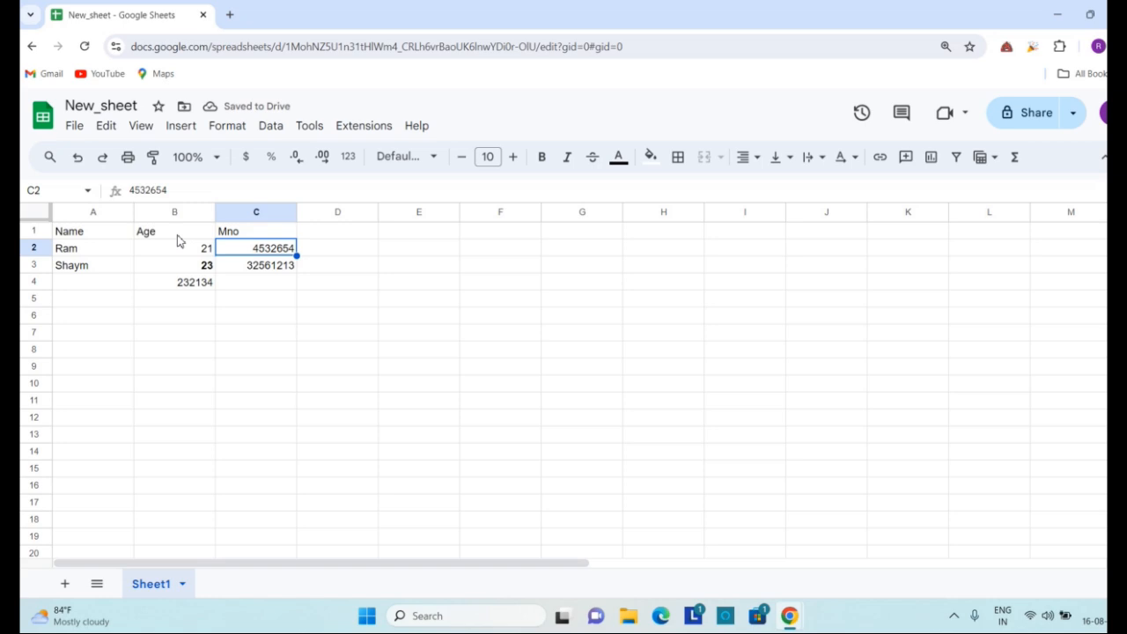
left_click(238, 233)
double_click(238, 232)
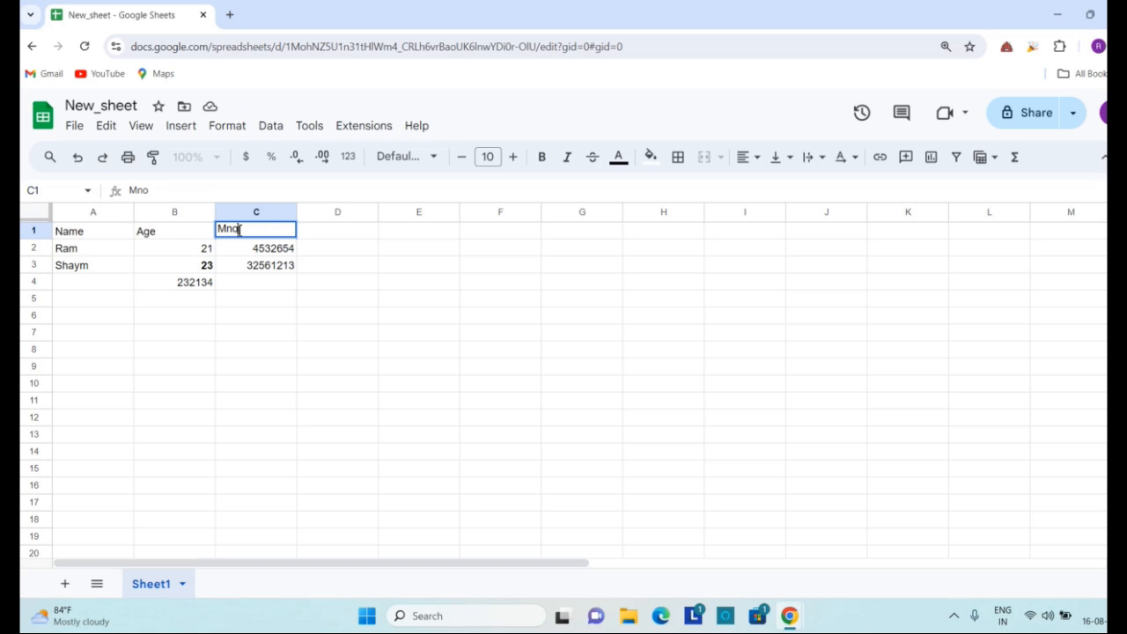
left_click(334, 249)
Replace the column header in cell C1 with Phone no by editing its content in the formula bar.
left_click(262, 230)
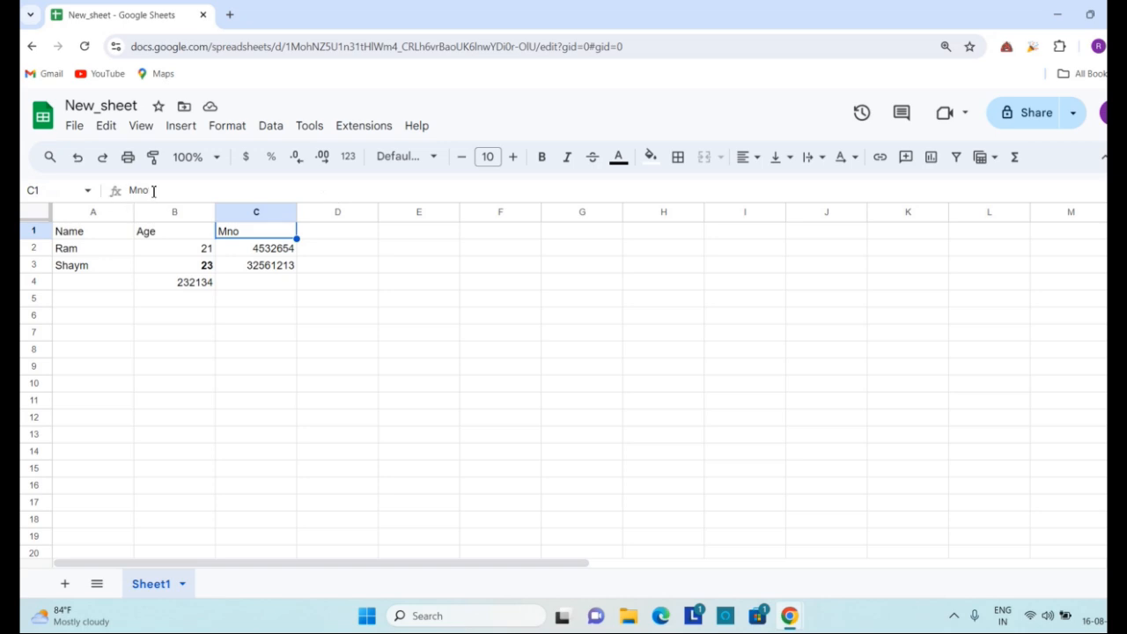
left_click(153, 191)
key("BackSpace")
key("BackSpace")
key("BackSpace")
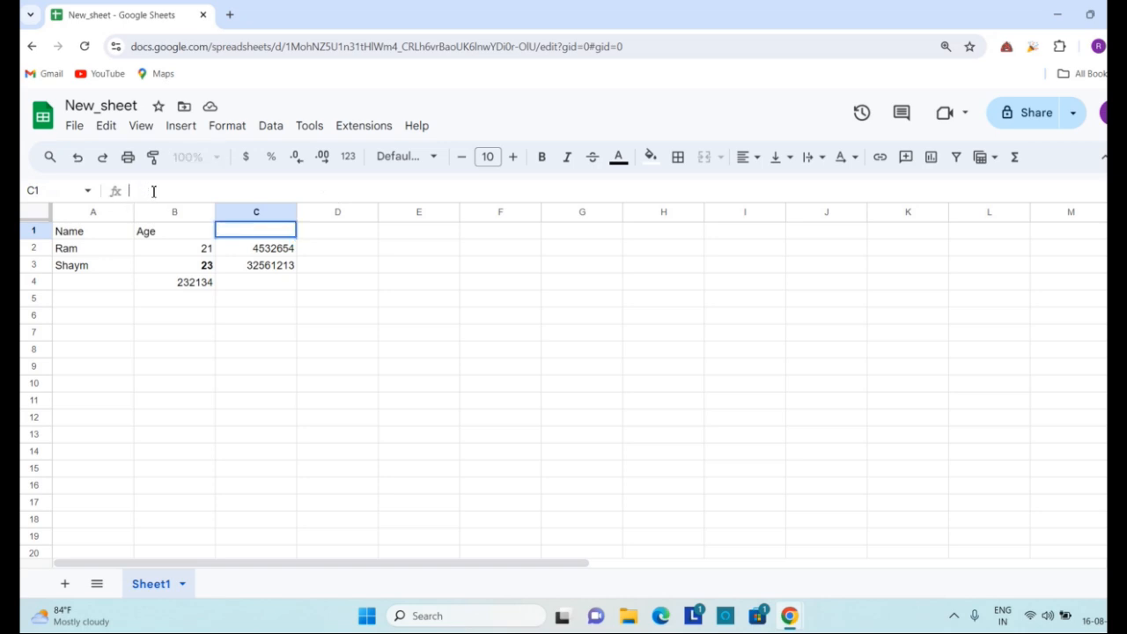
type("Phoane no")
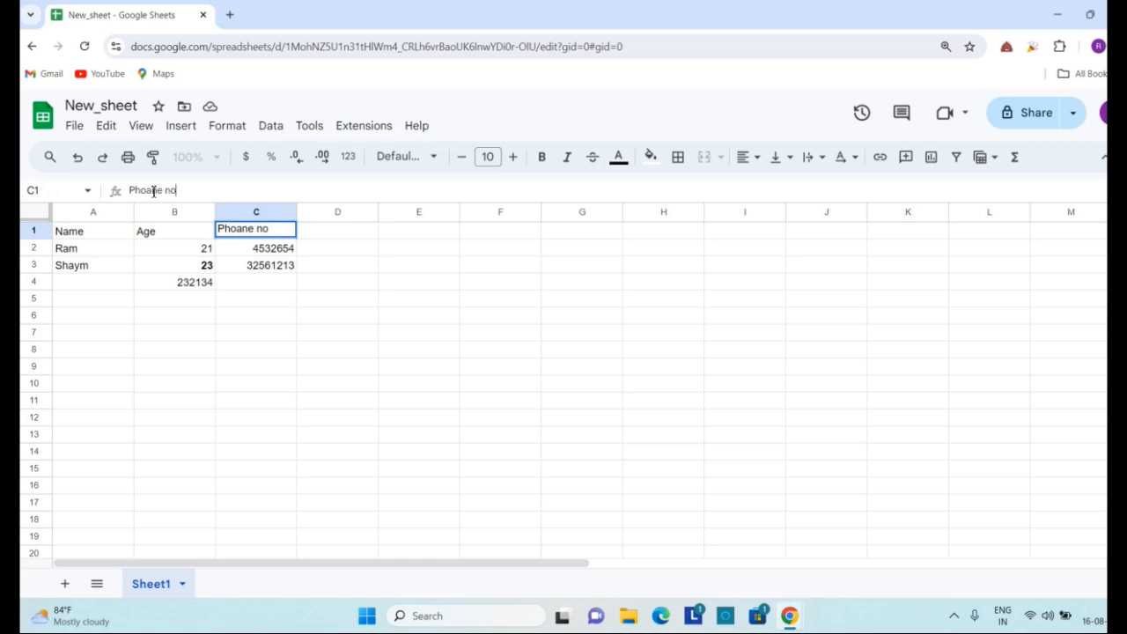
key("BackSpace")
key("BackSpace")
key("BackSpace")
key("BackSpace")
key("BackSpace")
key("BackSpace")
type("ne  no")
key("Return")
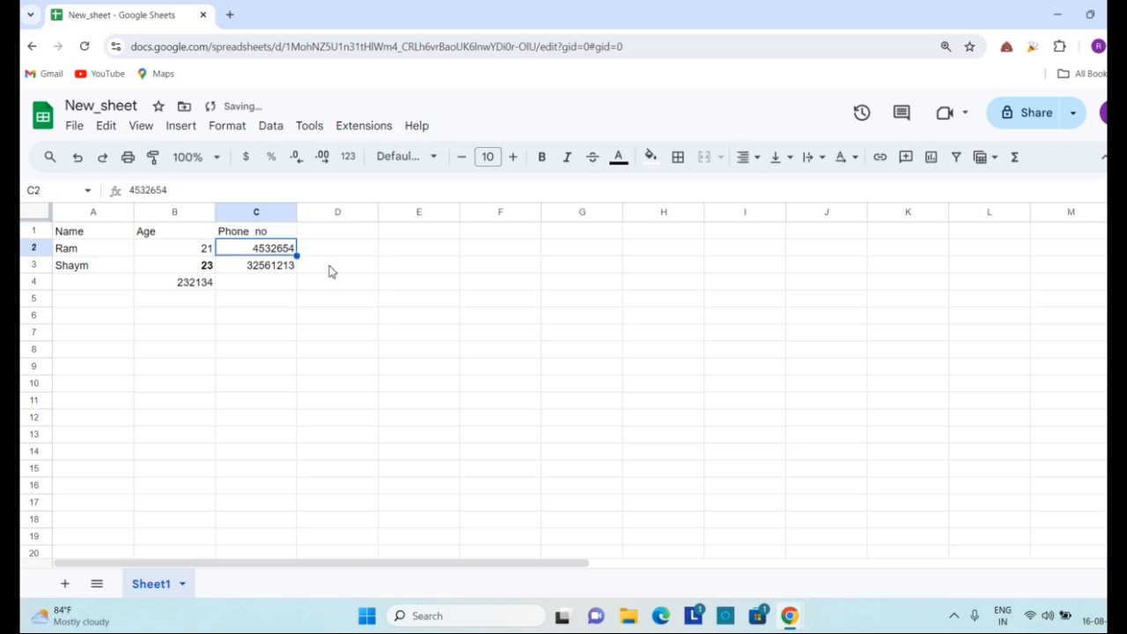
Select the empty cell G15 and the phone number cell C2 to compare their contents in the formula bar.
left_click(573, 470)
left_click(583, 473)
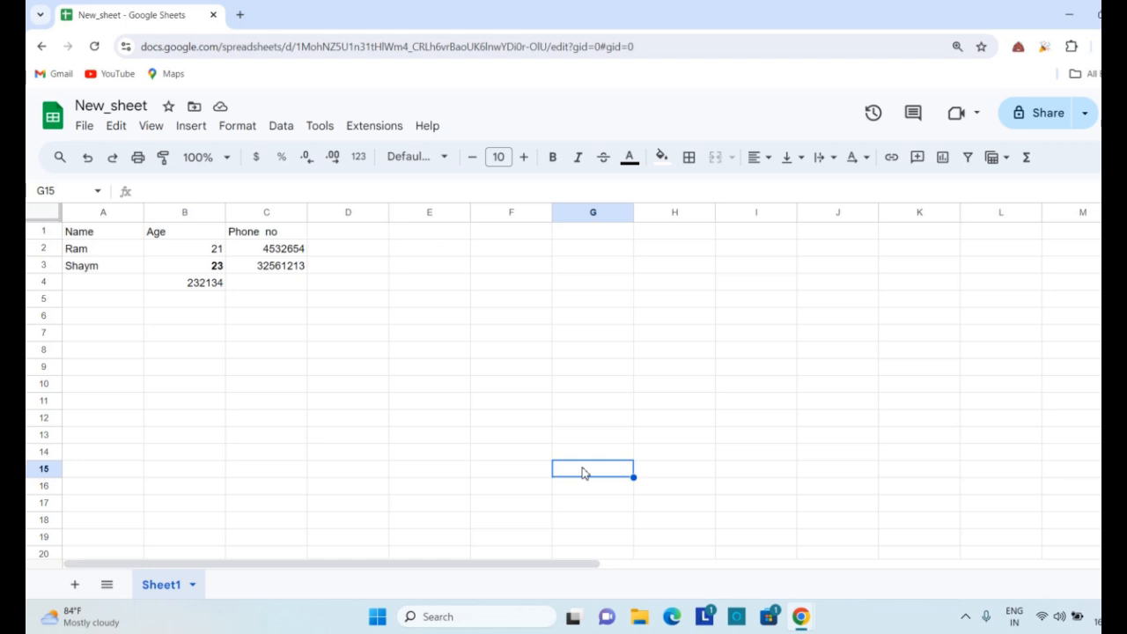
left_click(583, 471)
left_click(256, 251)
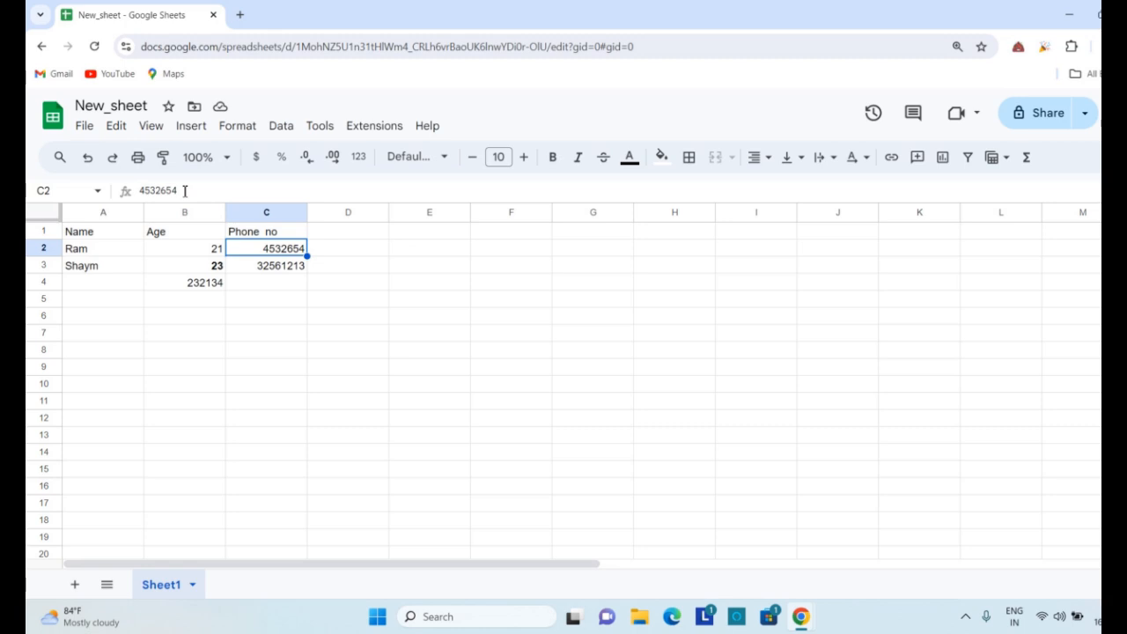
Enter the number 2 in cell E2 and the formula =1+1 in cell E3 below it.
left_click(401, 250)
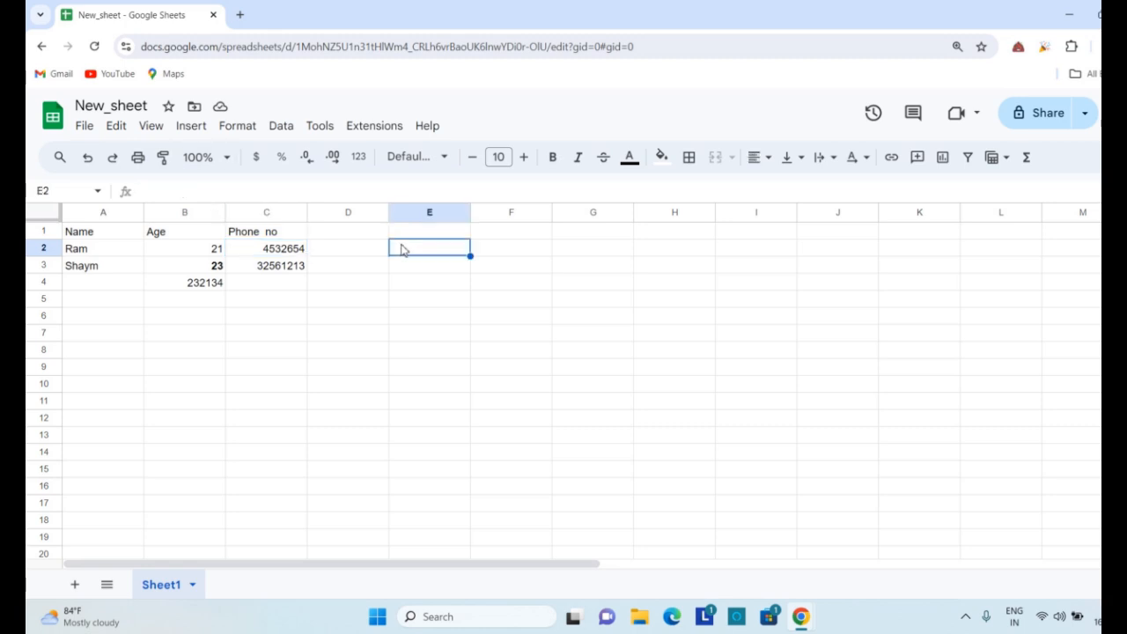
type("2")
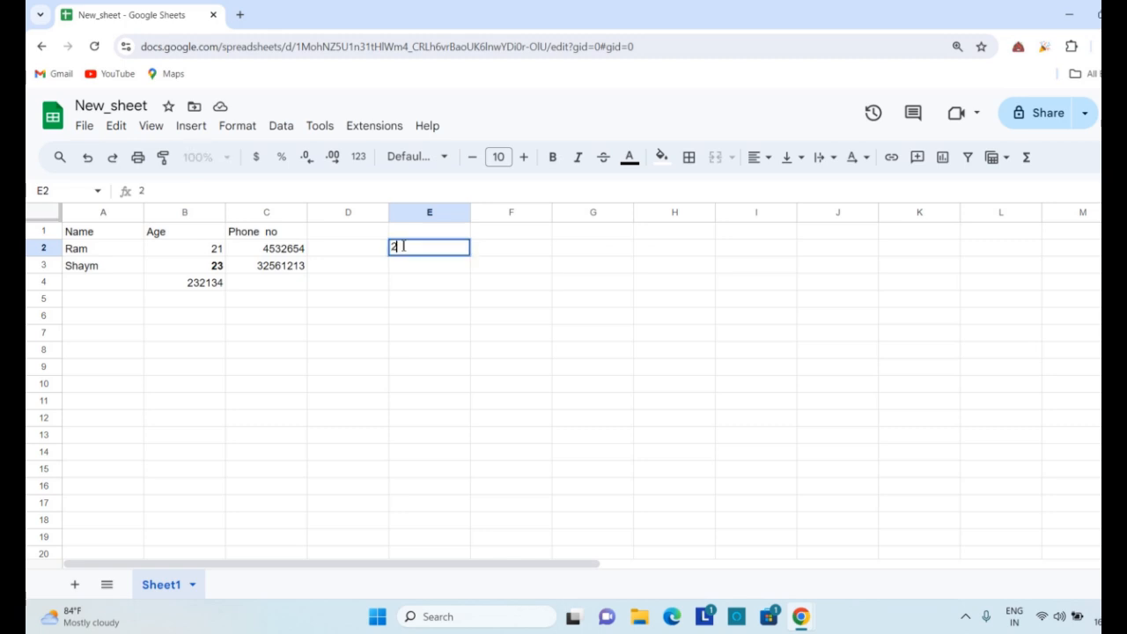
key("Return")
type("=1+1")
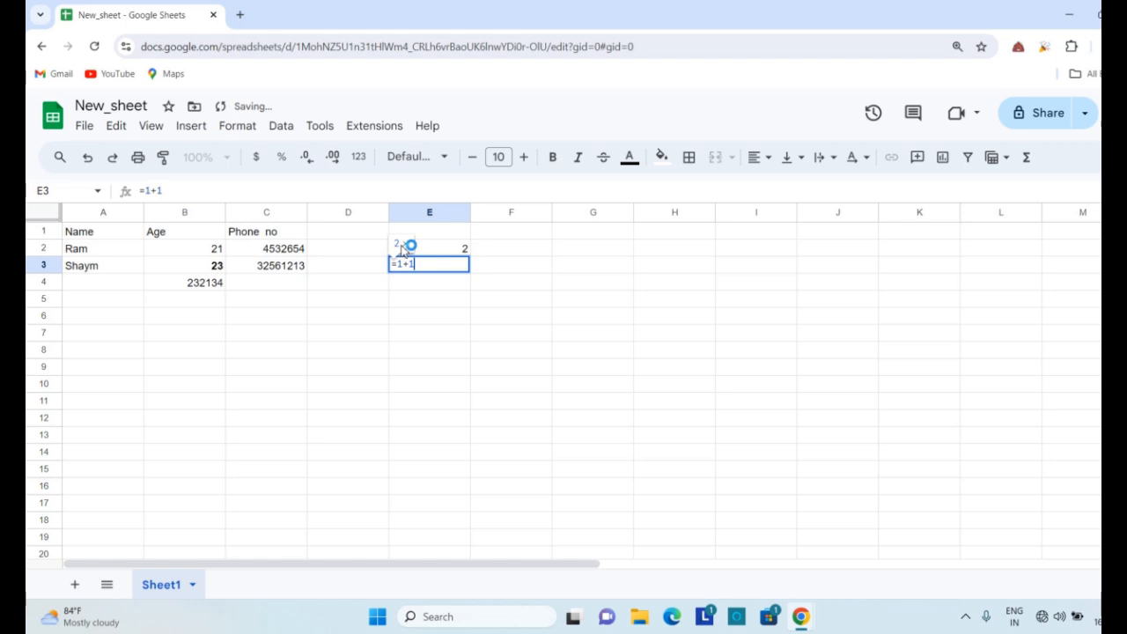
key("Return")
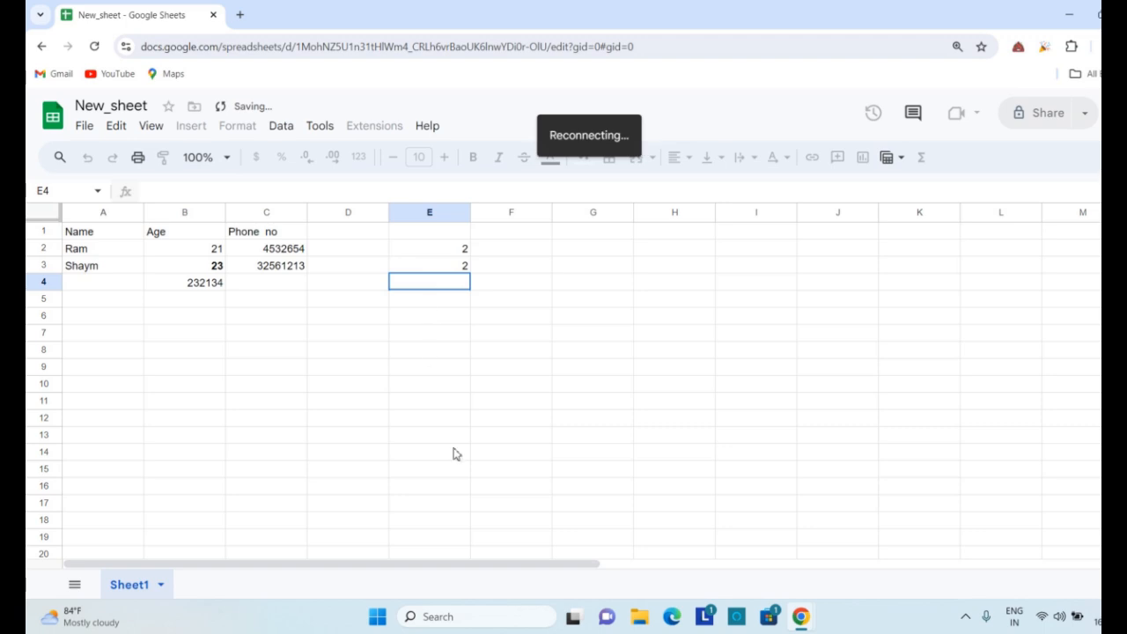
Inspect the underlying contents of cells E2 and E3 in the formula bar to compare the plain value with the formula.
left_click(460, 254)
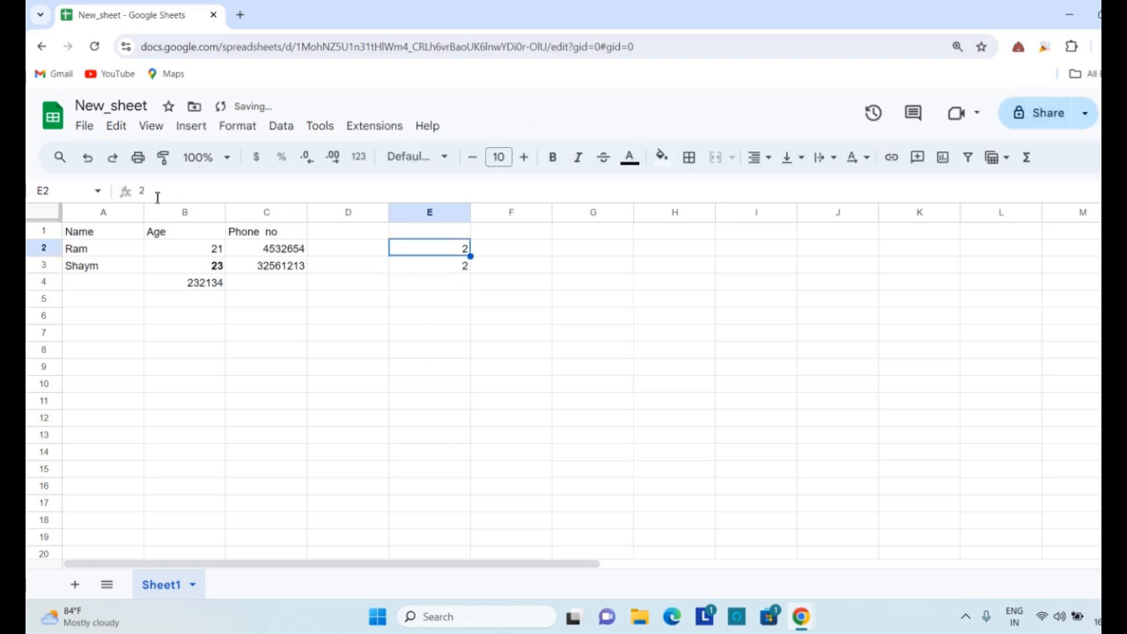
left_click(422, 266)
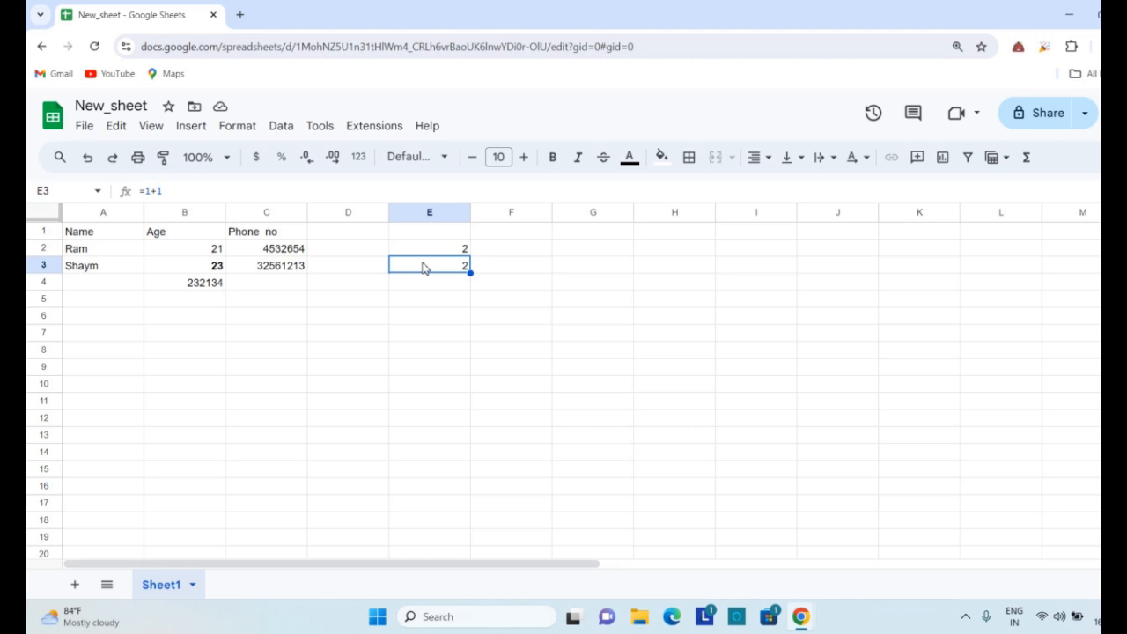
left_click(423, 268)
left_click(424, 268)
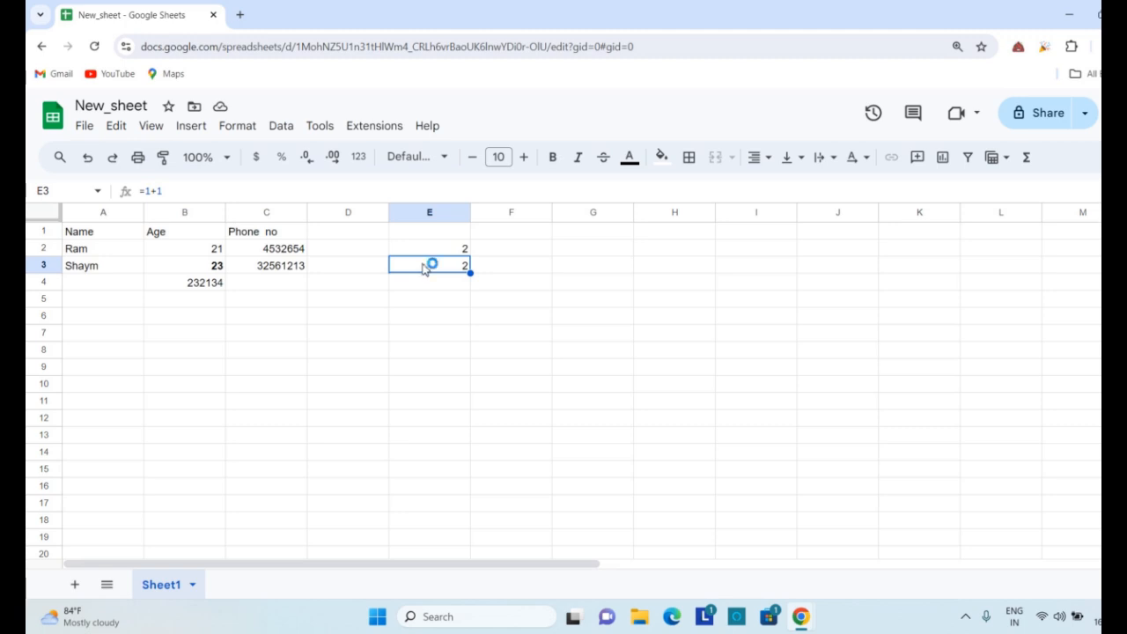